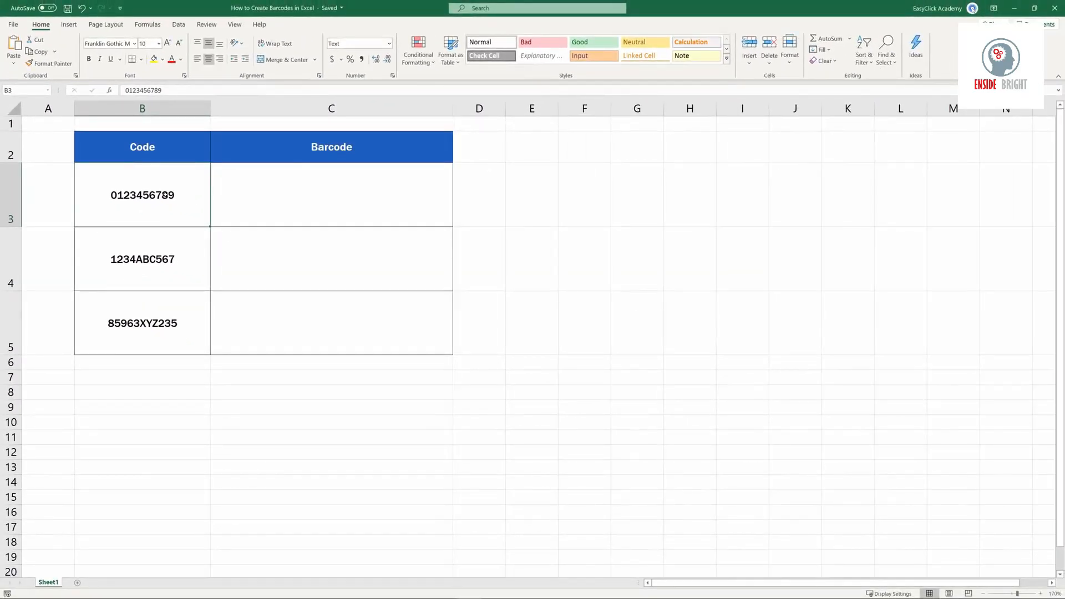
# Format the code cells B3:B5 with the Text number category.
pyautogui.moveTo(165, 194); pyautogui.dragTo(162, 312)
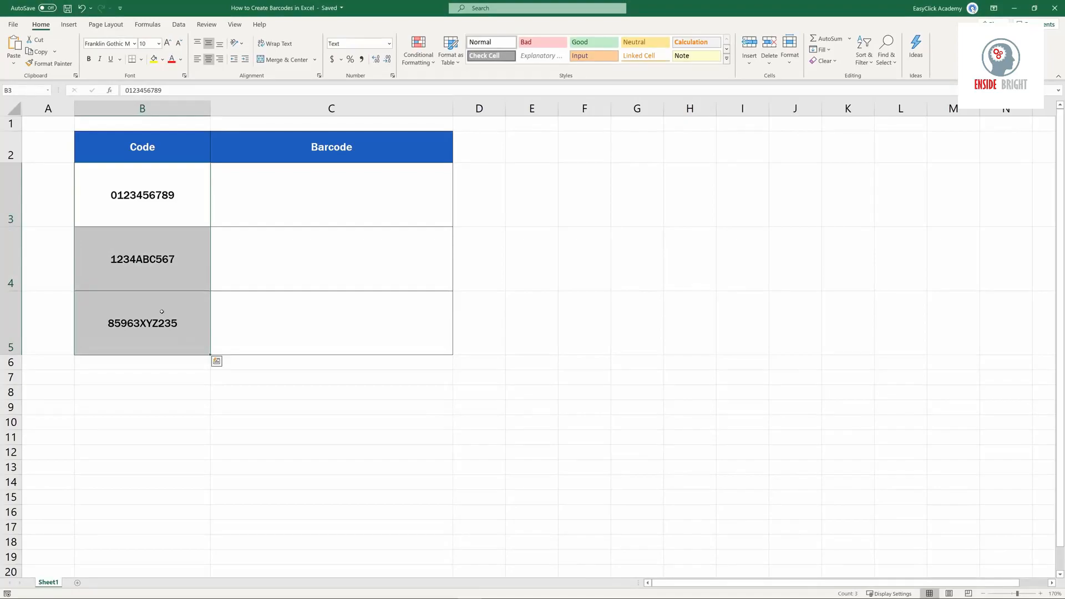
pyautogui.rightClick(187, 262)
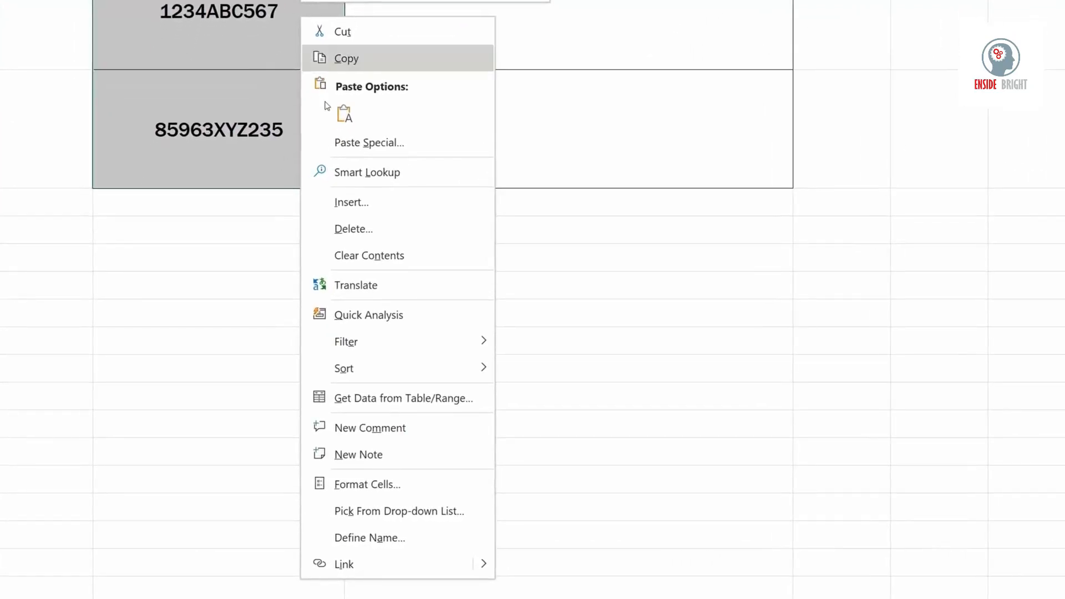
pyautogui.click(427, 483)
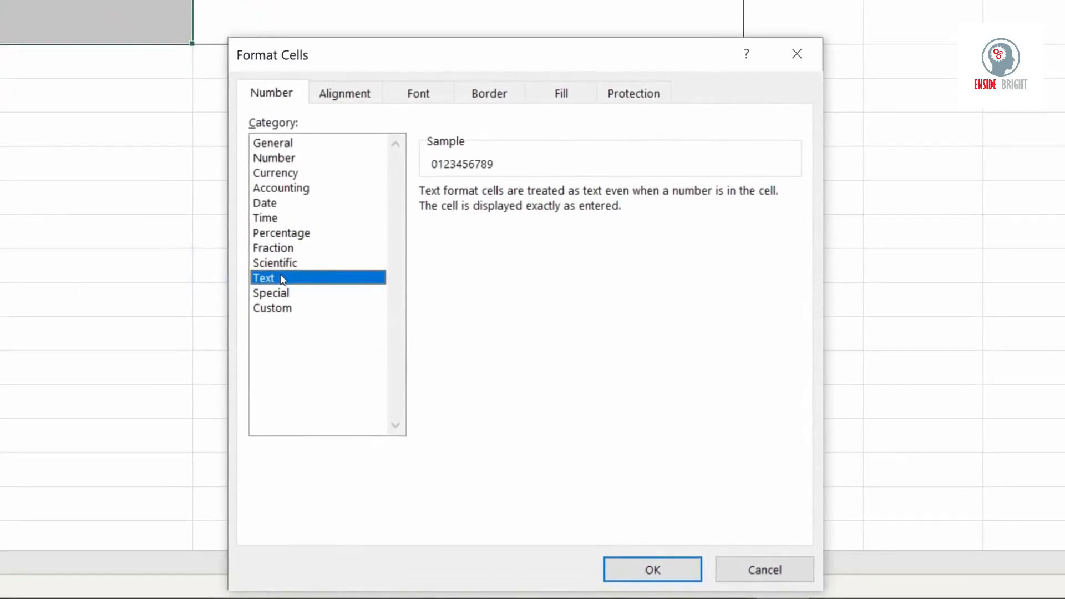
pyautogui.click(652, 570)
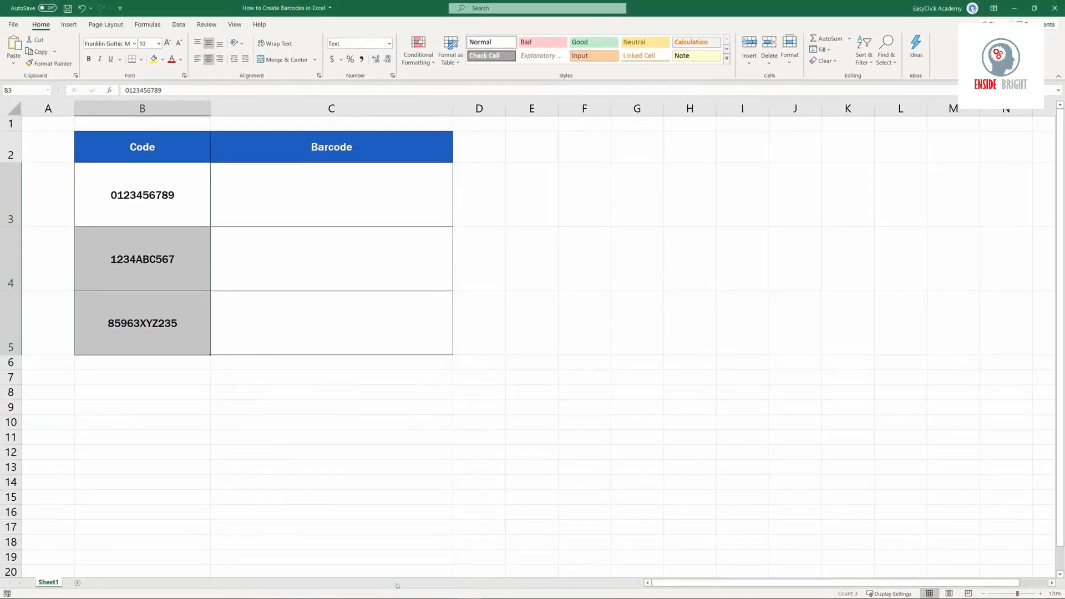
pyautogui.click(270, 408)
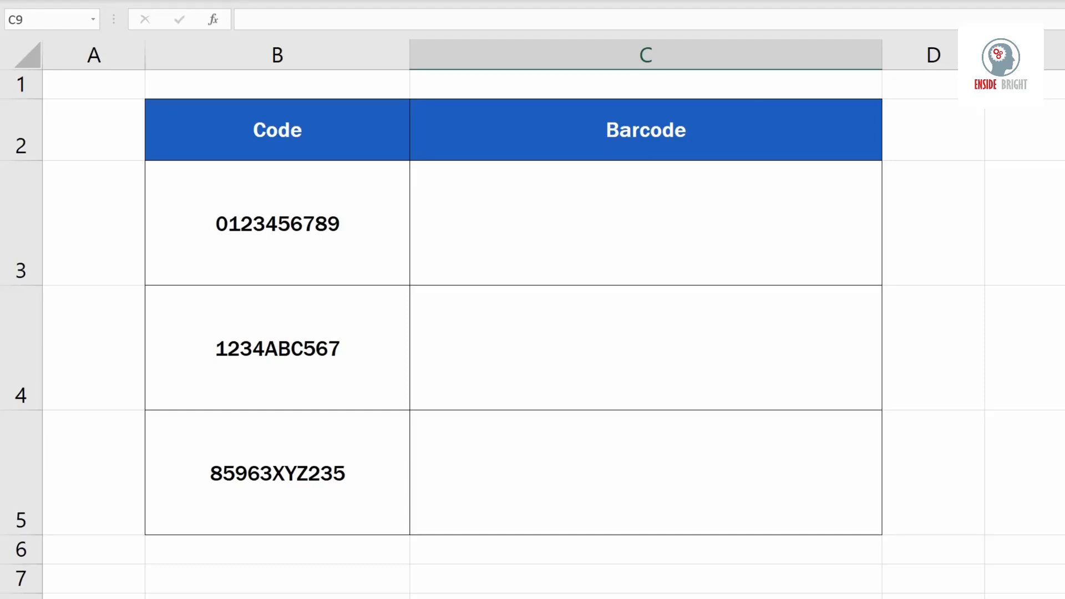
# Enter the formula ="("&B3&")" in cell C3 and fill it down to C5.
pyautogui.click(603, 231)
pyautogui.write('="')
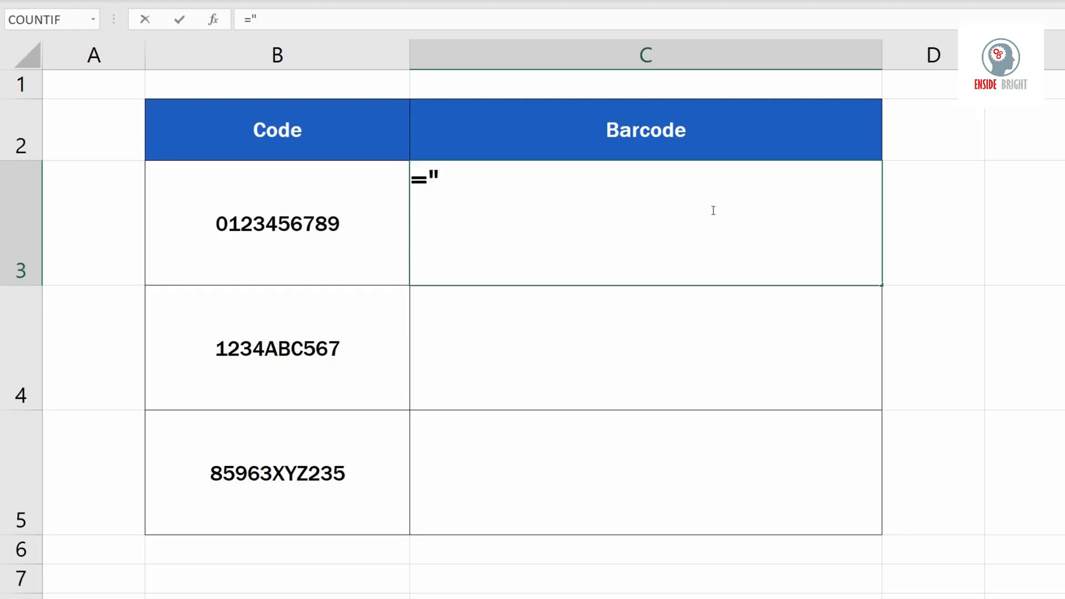
pyautogui.write('("&')
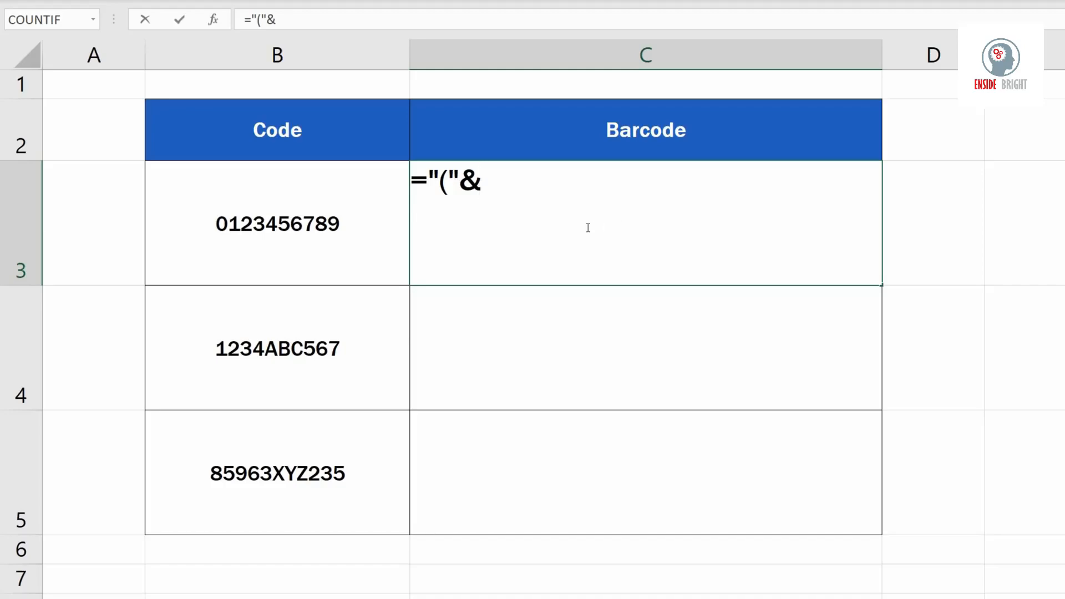
pyautogui.click(348, 214)
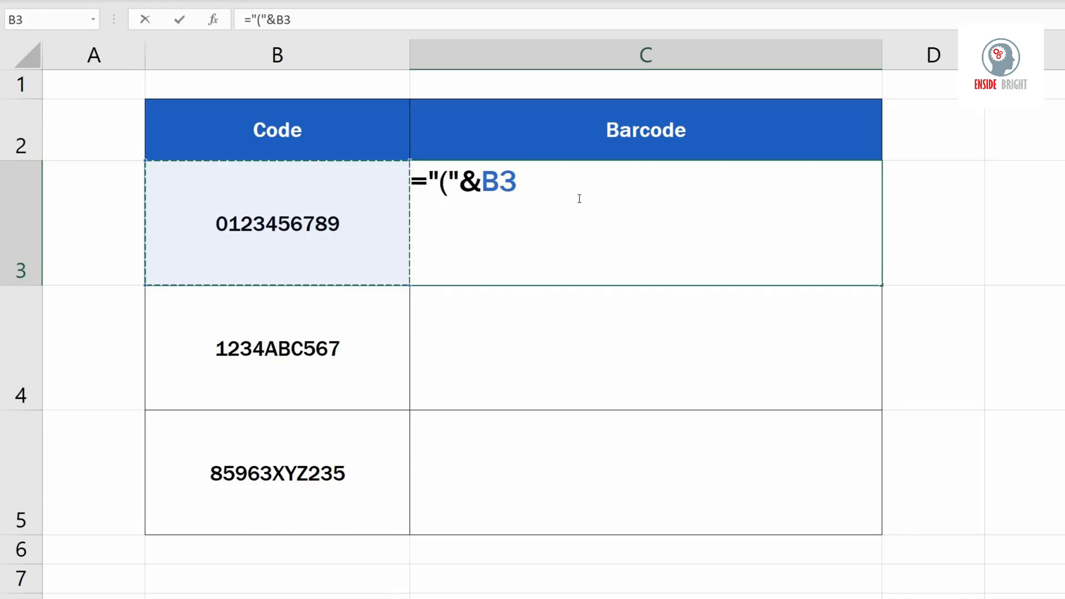
pyautogui.write('&")"')
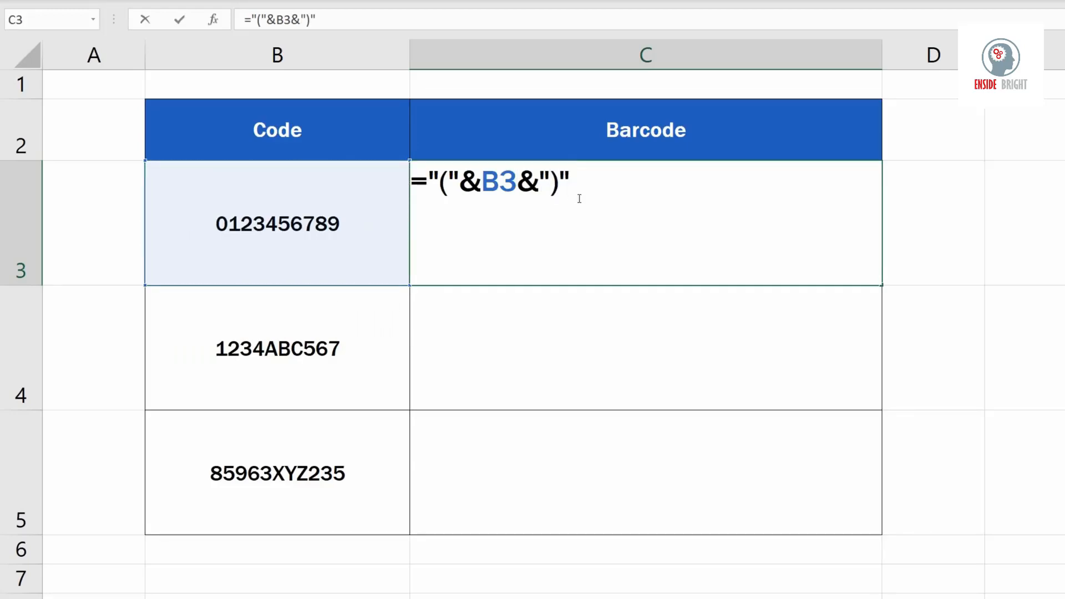
pyautogui.press('Return')
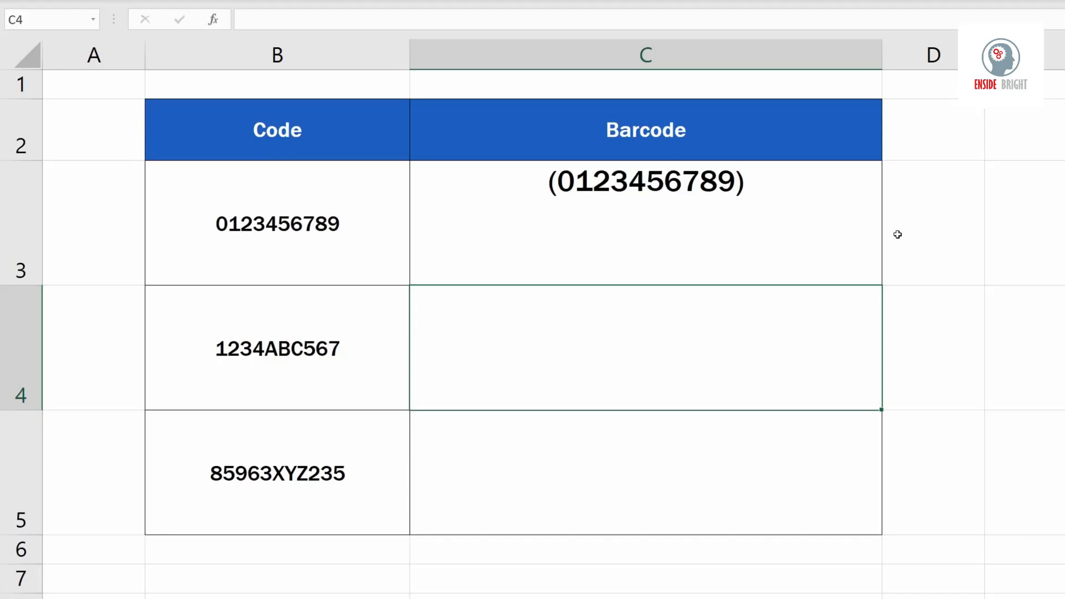
pyautogui.click(851, 234)
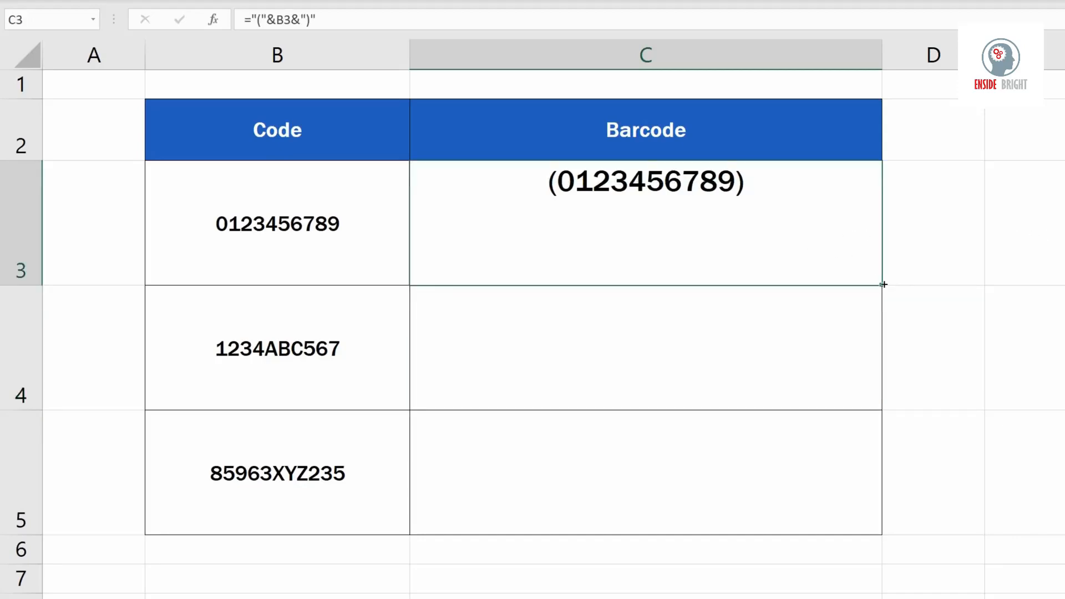
pyautogui.moveTo(882, 285); pyautogui.dragTo(882, 510)
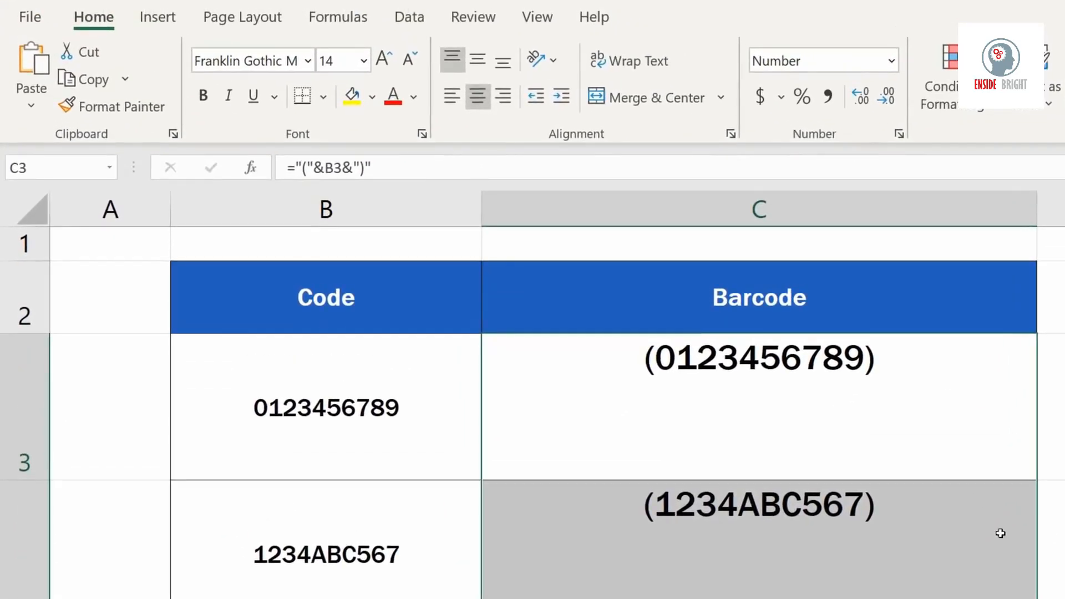
# Apply the IDAutomationHC39M Free font to the Barcode cells C3:C5.
pyautogui.click(308, 61)
pyautogui.write('i')
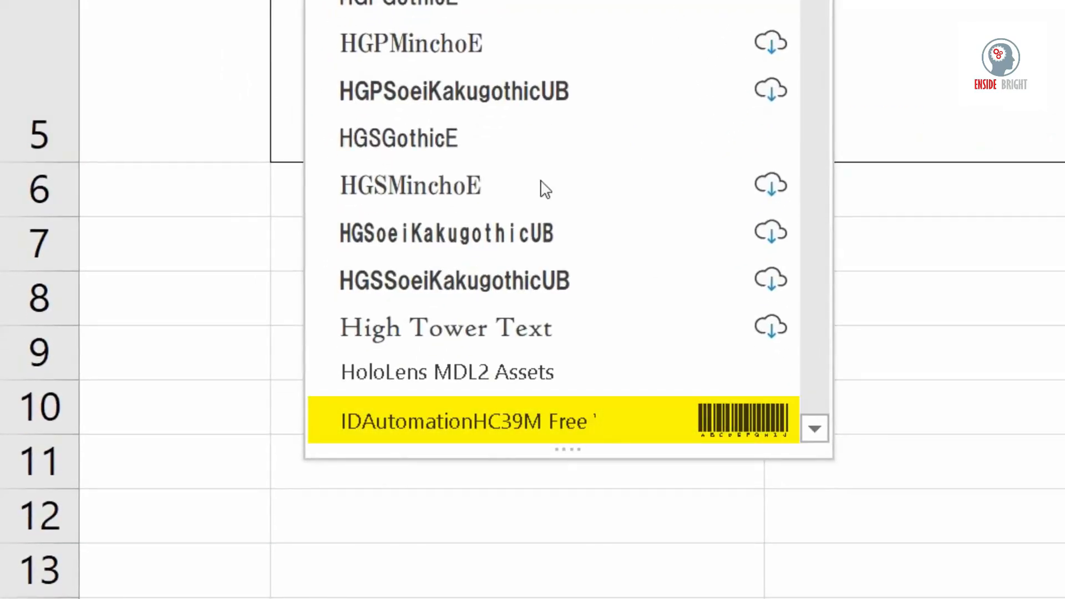
pyautogui.click(596, 420)
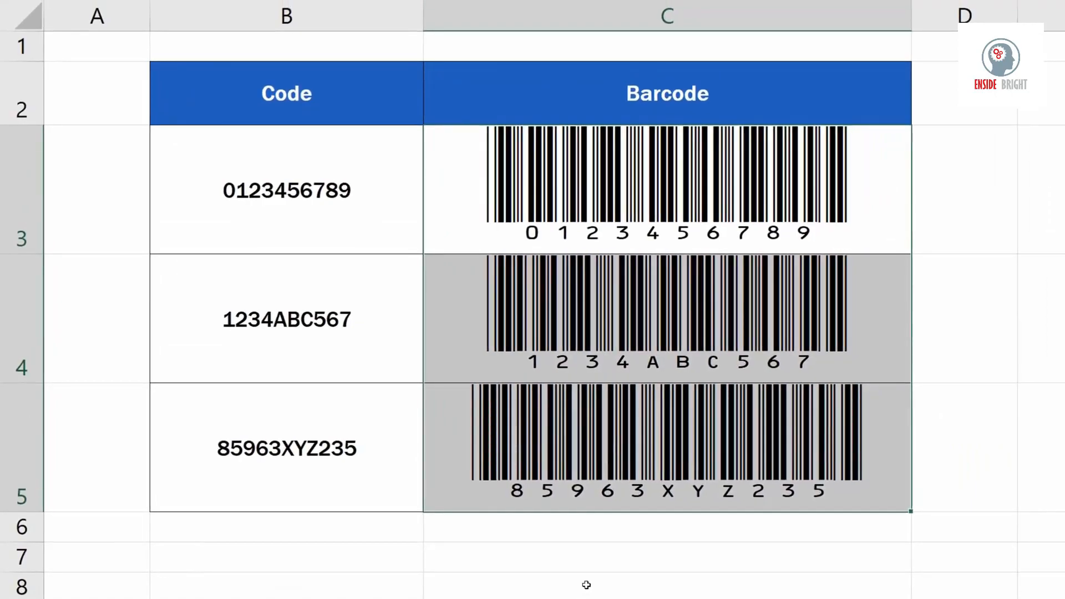
pyautogui.click(587, 585)
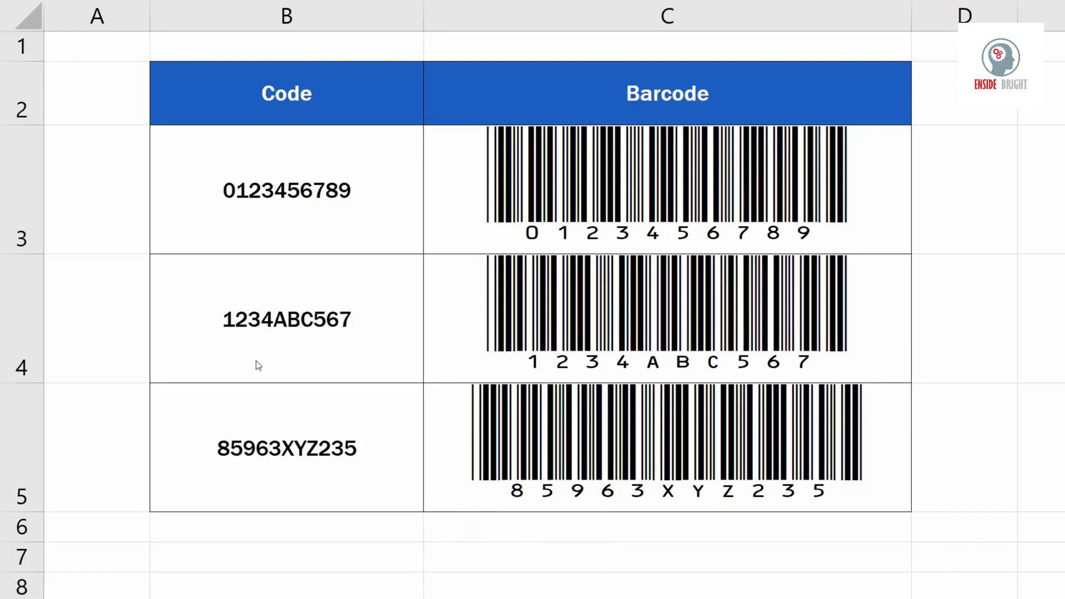
# Replace the leading 0 of the code in cell B3 with 8.
pyautogui.click(251, 191)
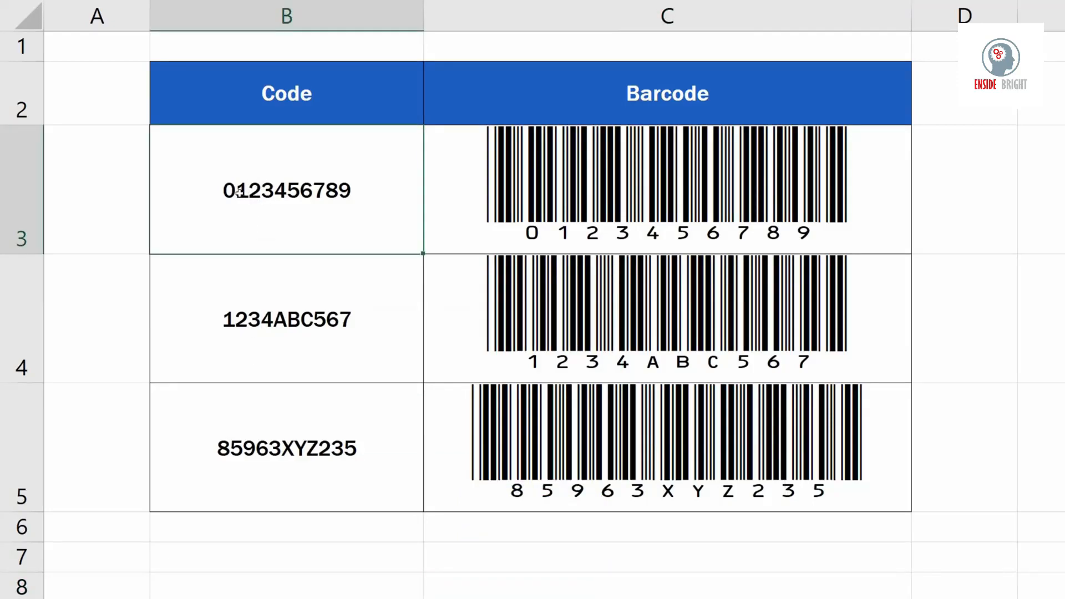
pyautogui.doubleClick(237, 190)
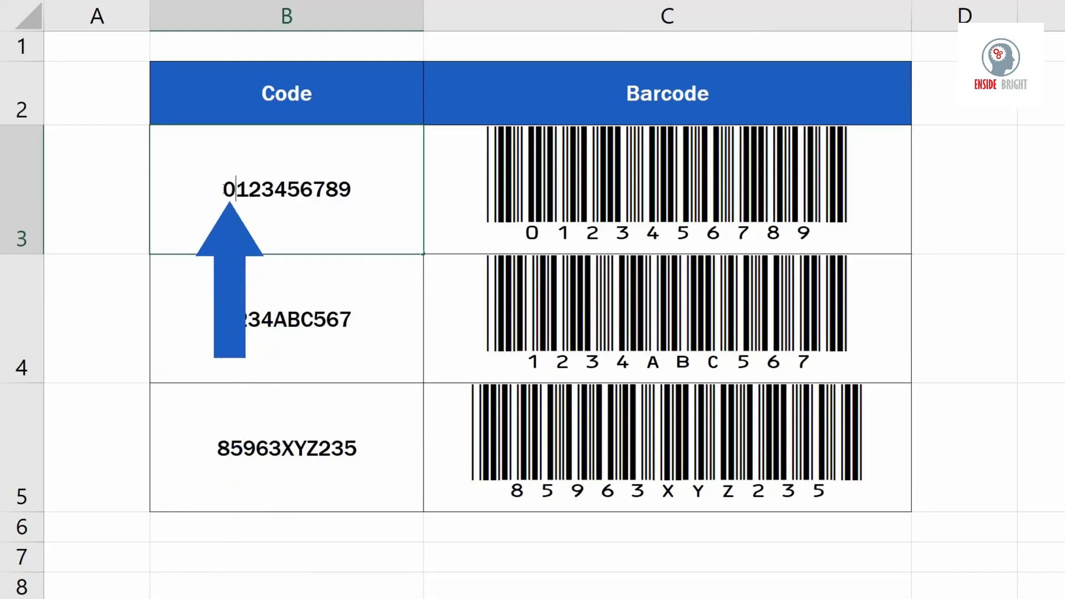
pyautogui.hotkey('shift', 'Left')
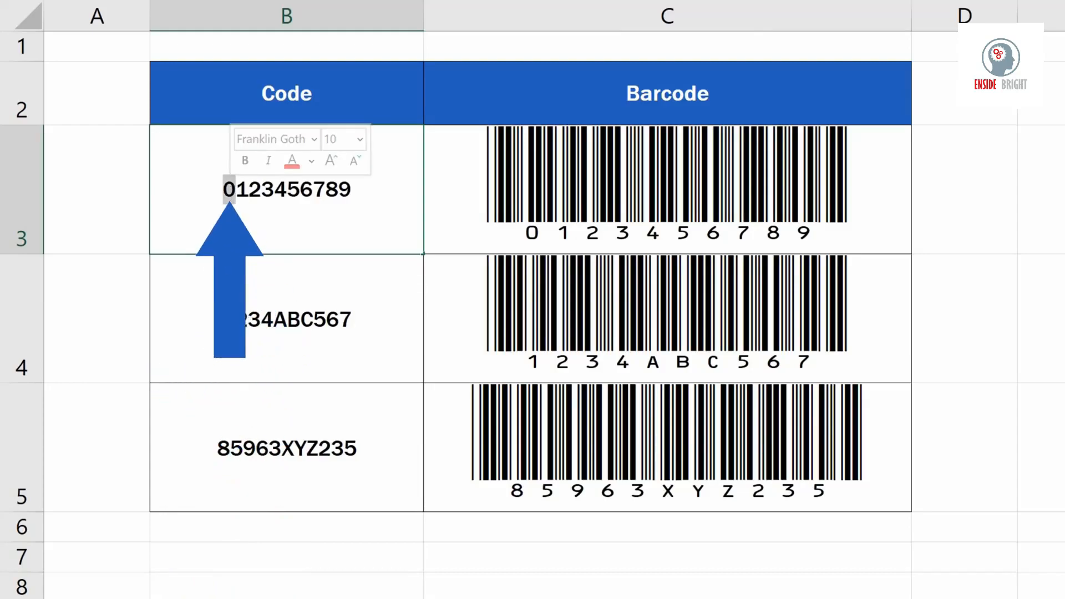
pyautogui.write('8')
pyautogui.press('Return')
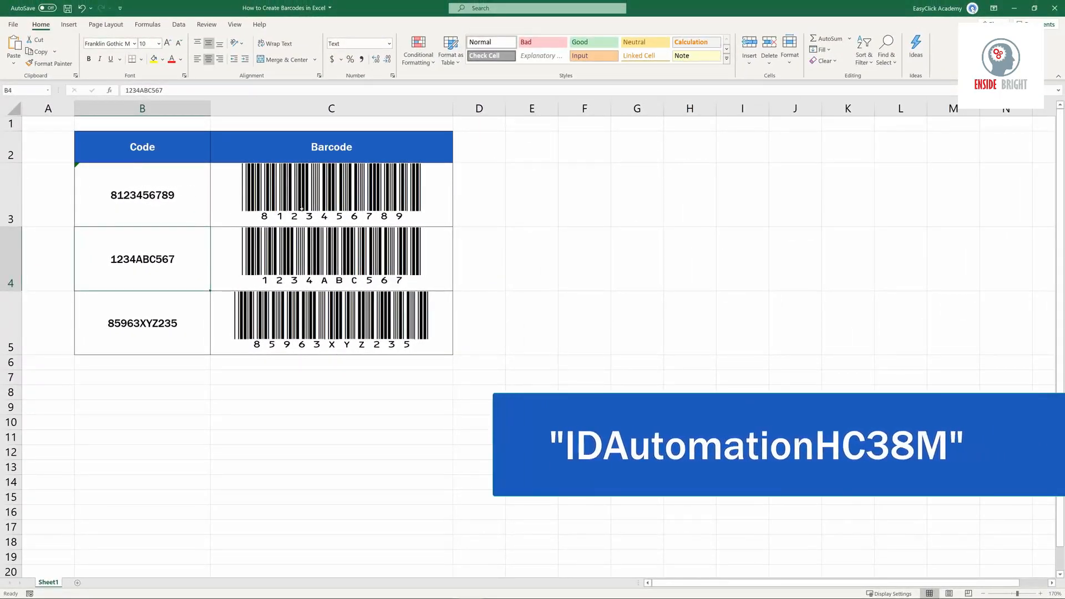
# Check the available fonts for barcode cell C3 for the IDAutomation barcode font, leaving the font unchanged.
pyautogui.click(318, 202)
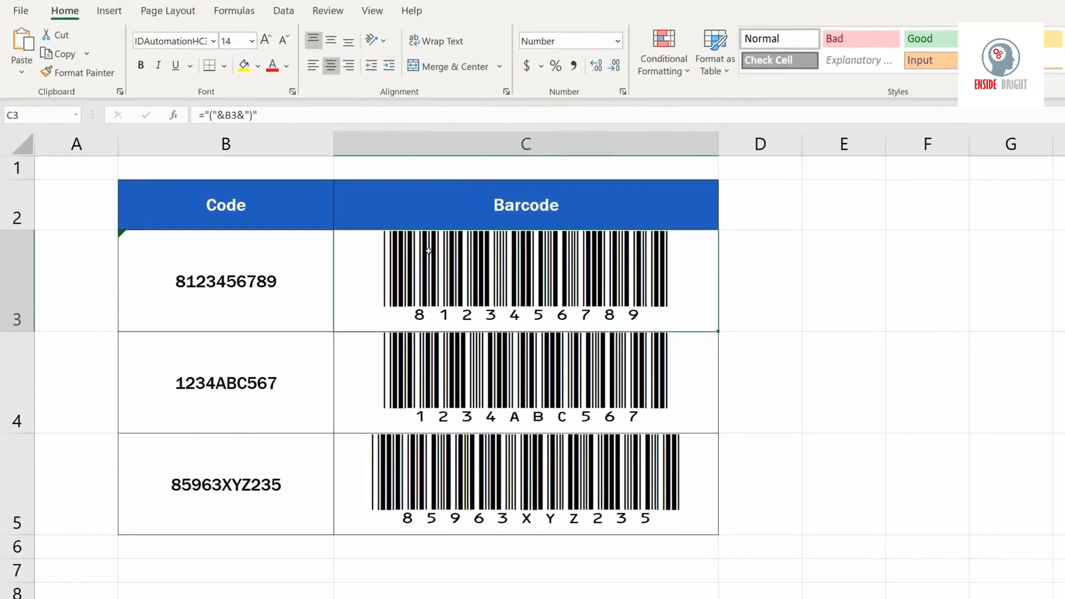
pyautogui.click(214, 42)
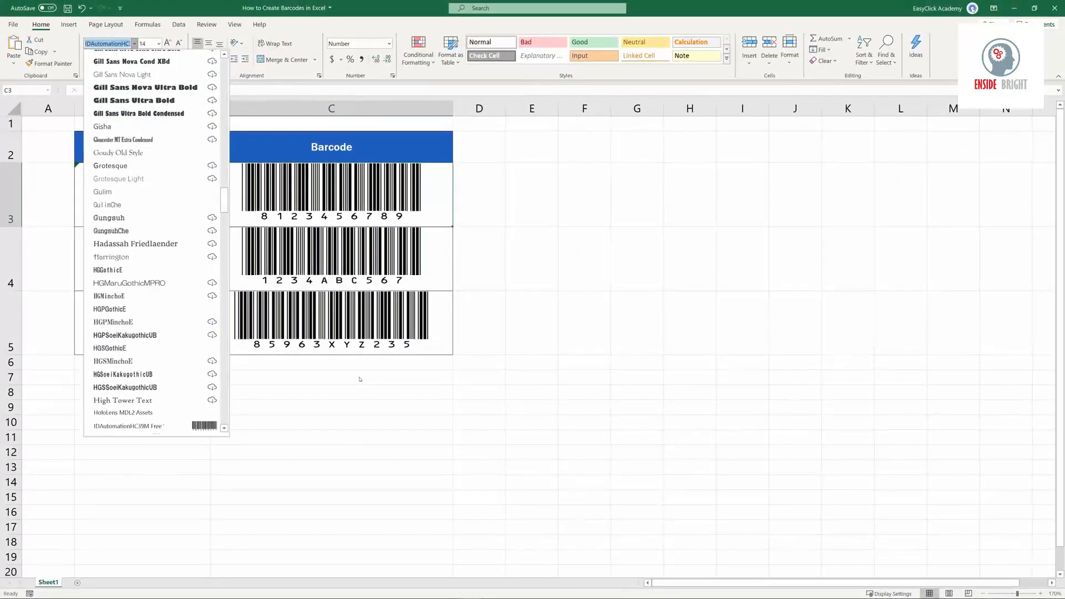
pyautogui.click(527, 494)
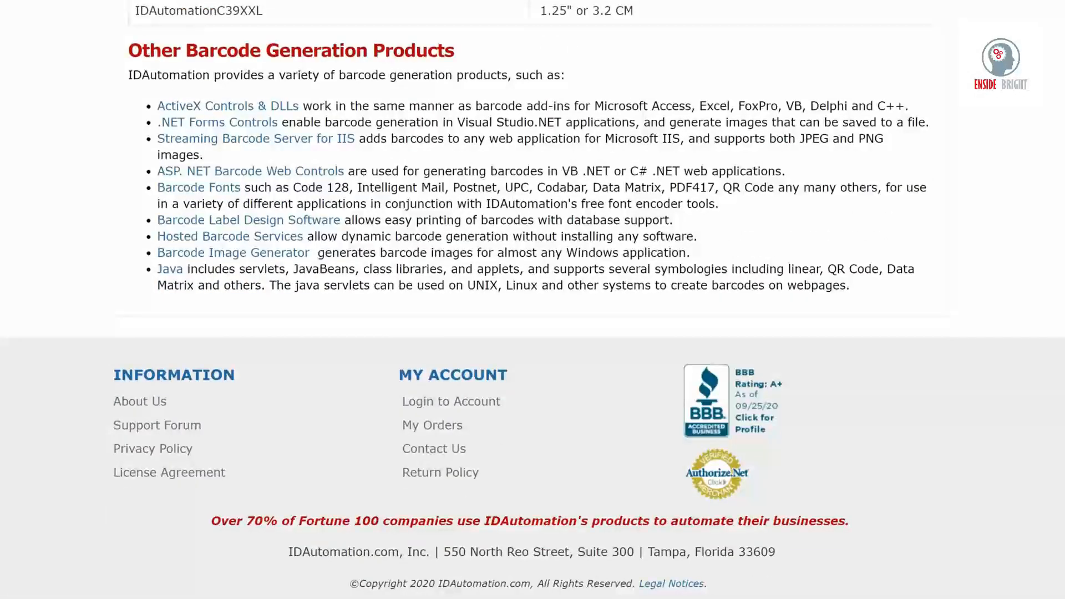
# Look through the Code 39 font page on IDAutomation's website and extract the downloaded IDAutomationCode39 archive in the file manager.
pyautogui.scroll(20, 533, 300)
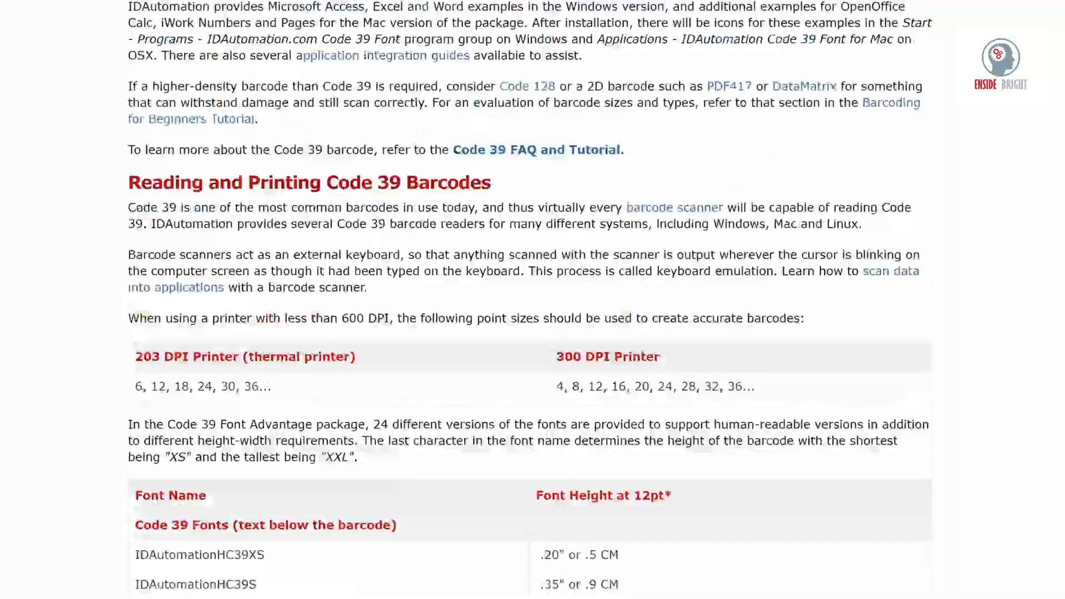
pyautogui.scroll(1, 533, 299)
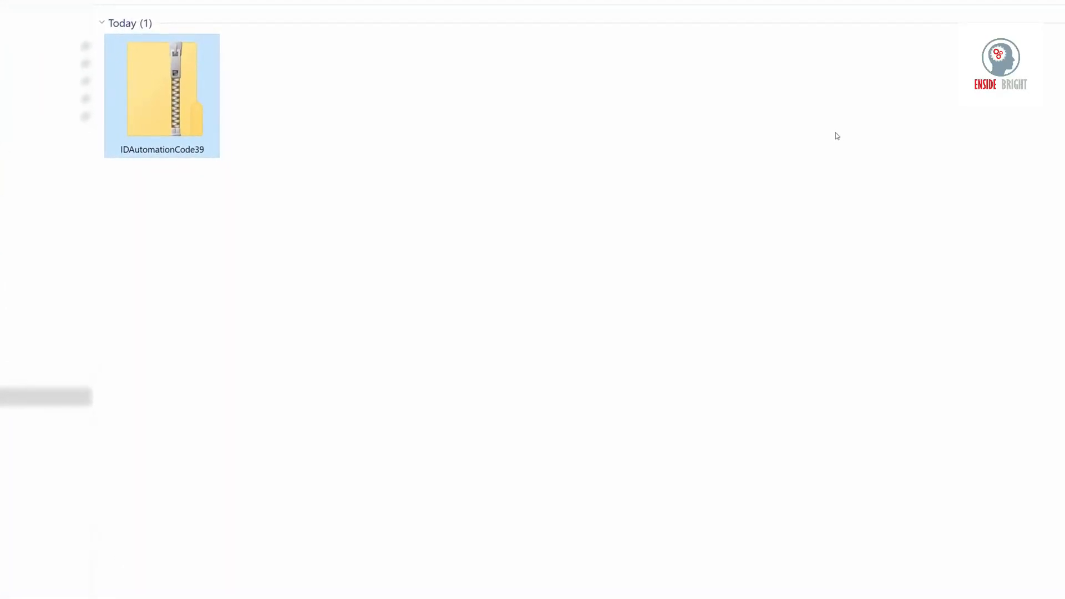
pyautogui.rightClick(172, 108)
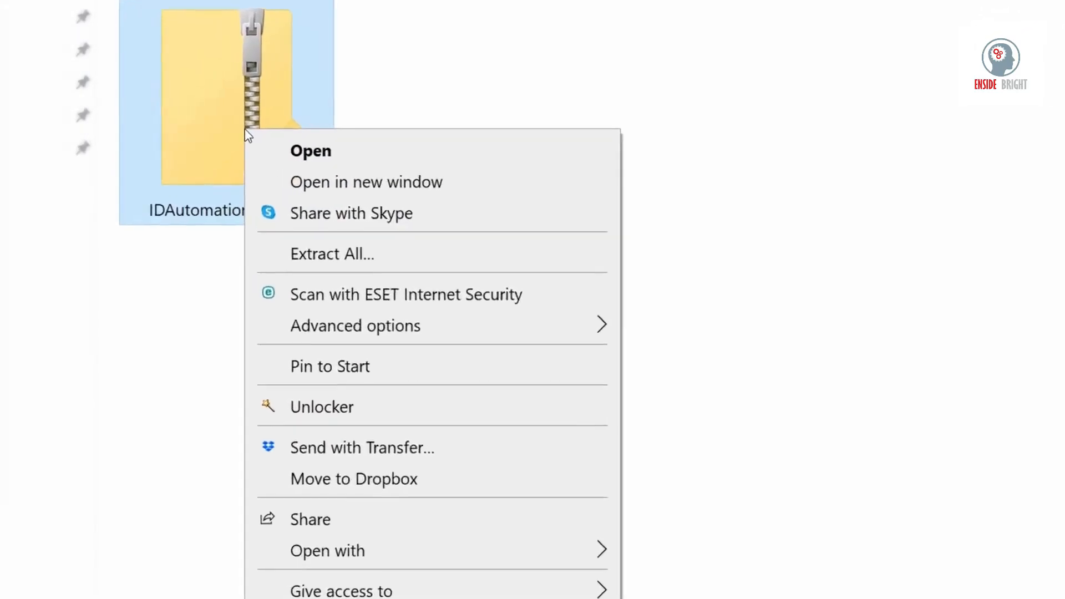
pyautogui.click(474, 309)
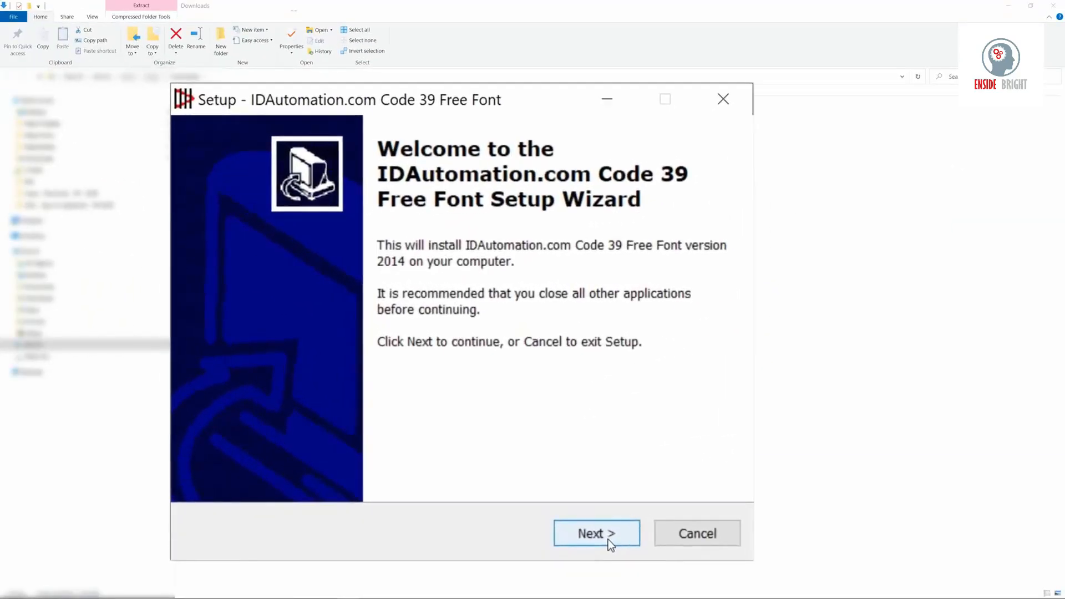
# Install the IDAutomation.com Code 39 Free Font by completing its setup wizard.
pyautogui.click(608, 540)
pyautogui.click(332, 460)
pyautogui.click(604, 532)
pyautogui.click(604, 532)
pyautogui.click(604, 532)
pyautogui.click(604, 533)
pyautogui.click(603, 532)
pyautogui.click(604, 533)
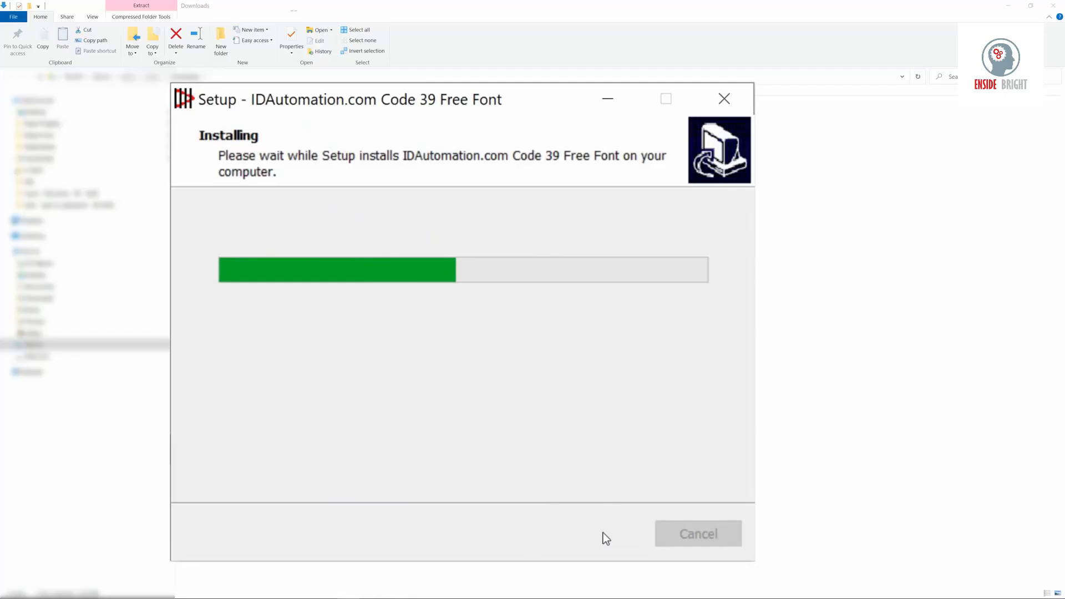
pyautogui.click(600, 534)
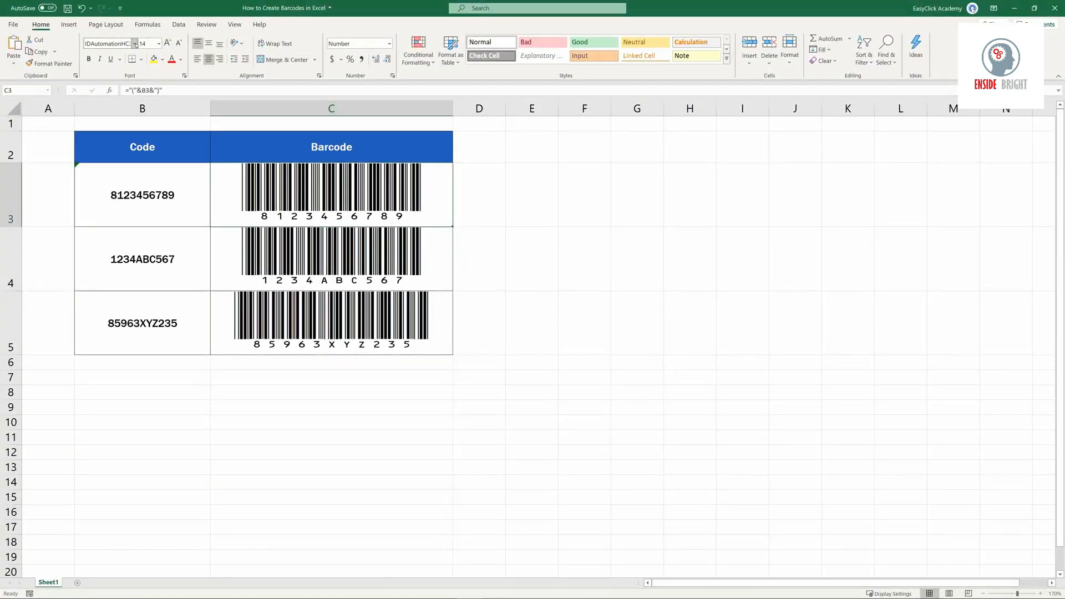
# Back in the Excel workbook, apply the newly installed IDAutomationHC39M Free font to cell C3.
pyautogui.click(135, 43)
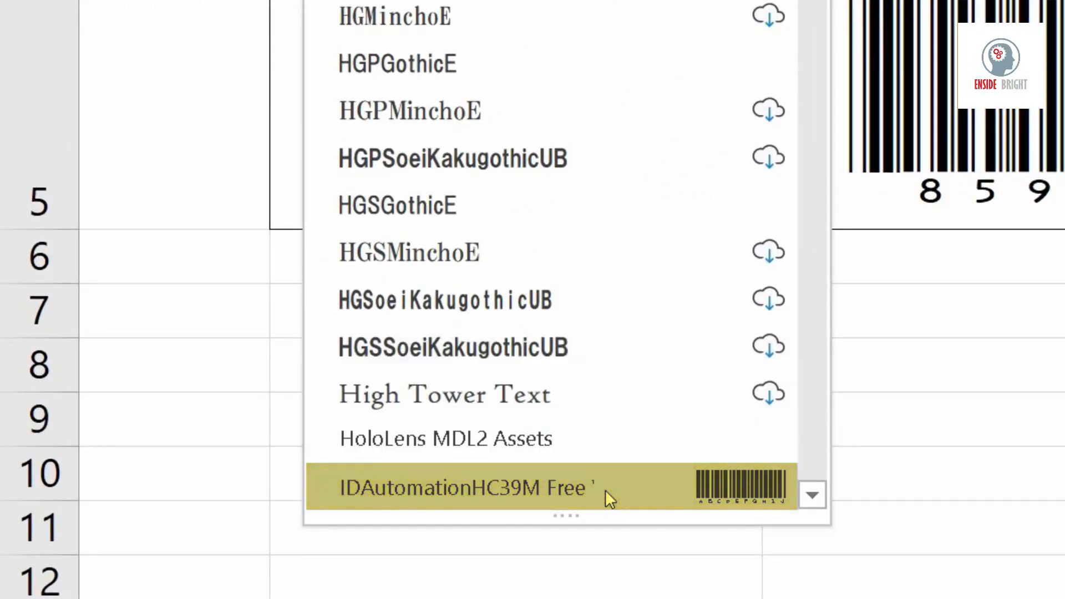
pyautogui.click(605, 491)
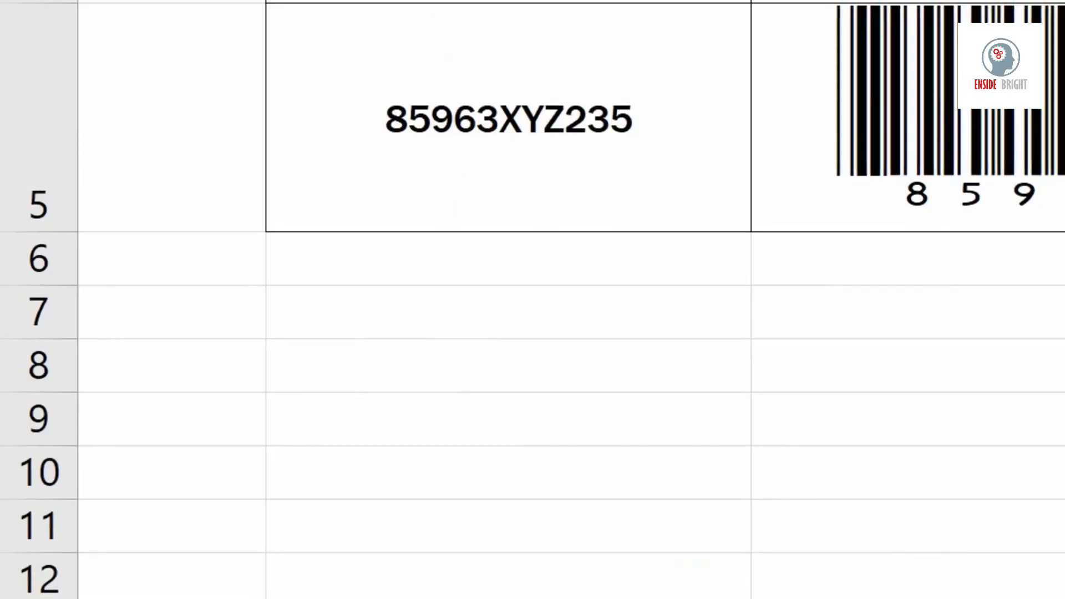